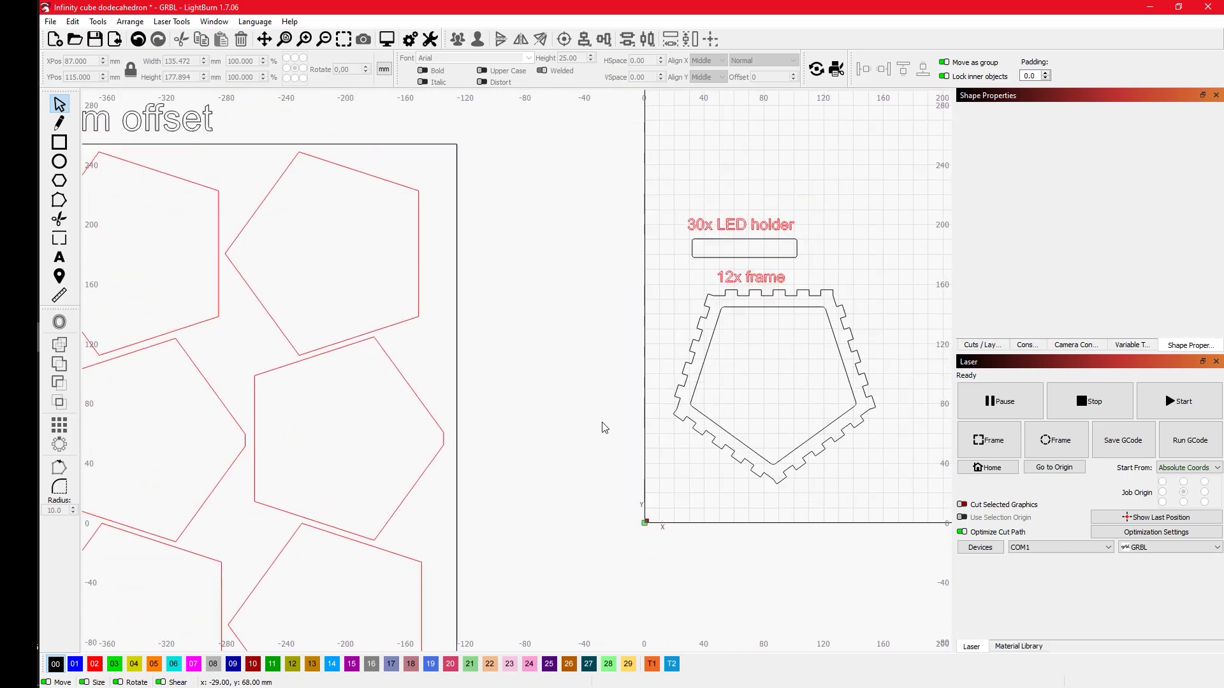
scroll(619, 406, down, 1)
scroll(699, 359, up, 2)
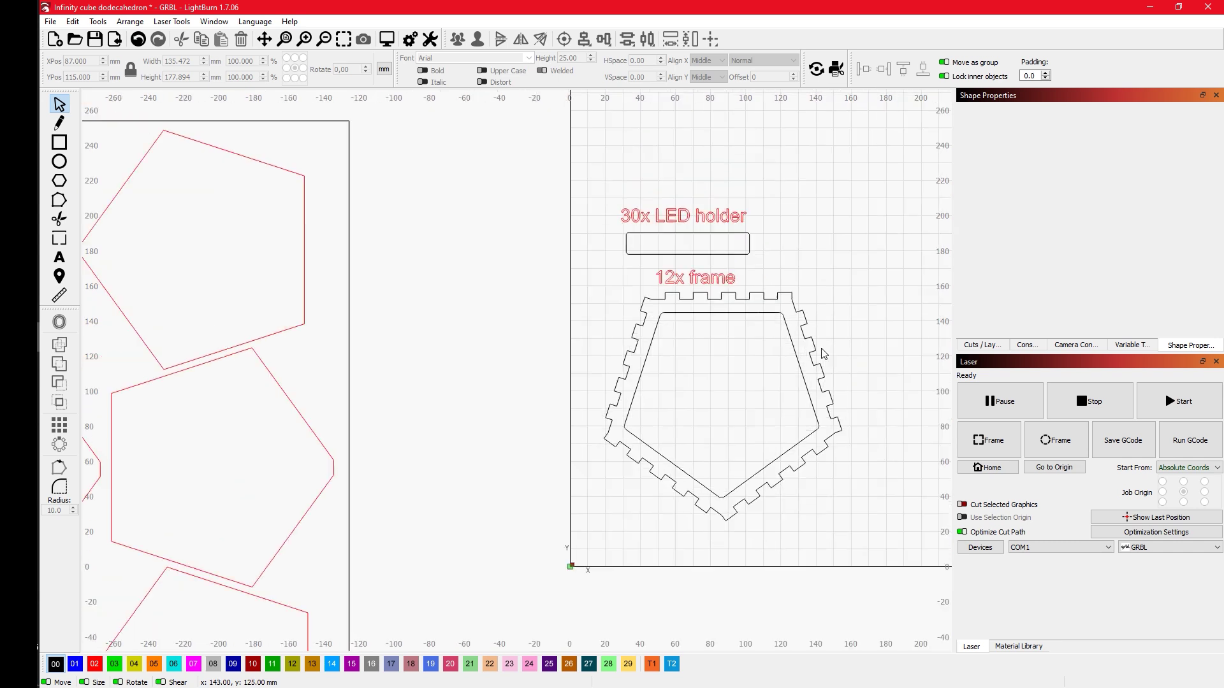
scroll(670, 383, down, 1)
scroll(560, 405, down, 1)
scroll(342, 405, up, 1)
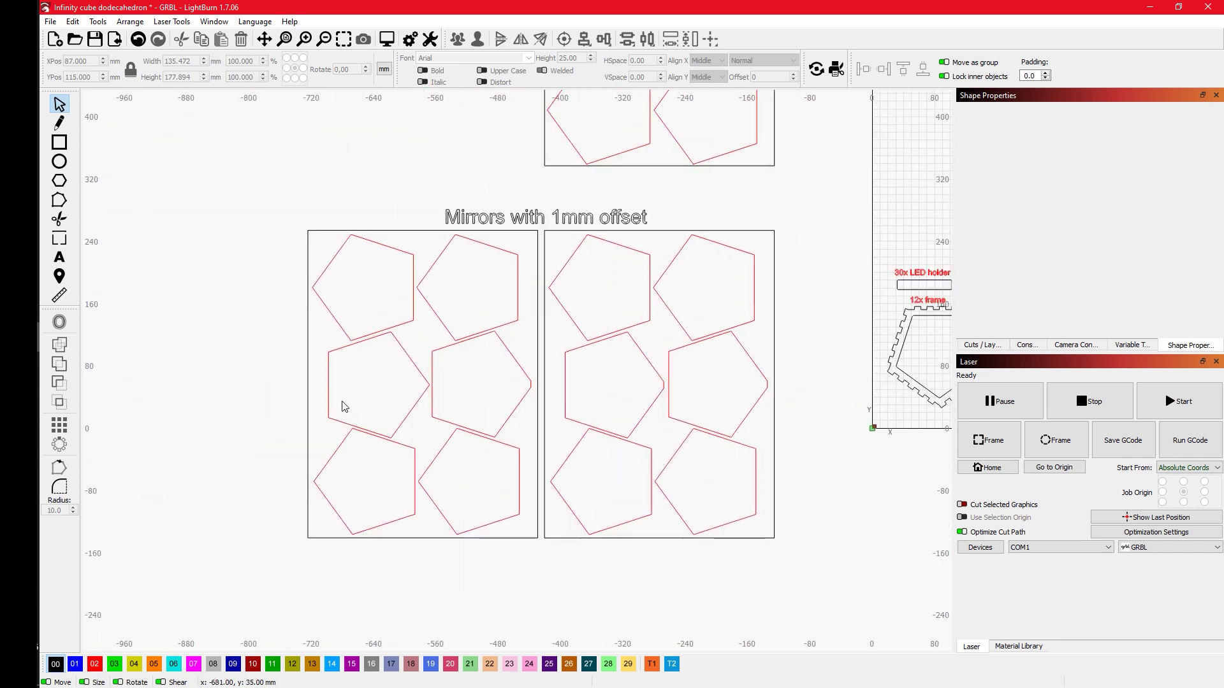
scroll(407, 397, up, 1)
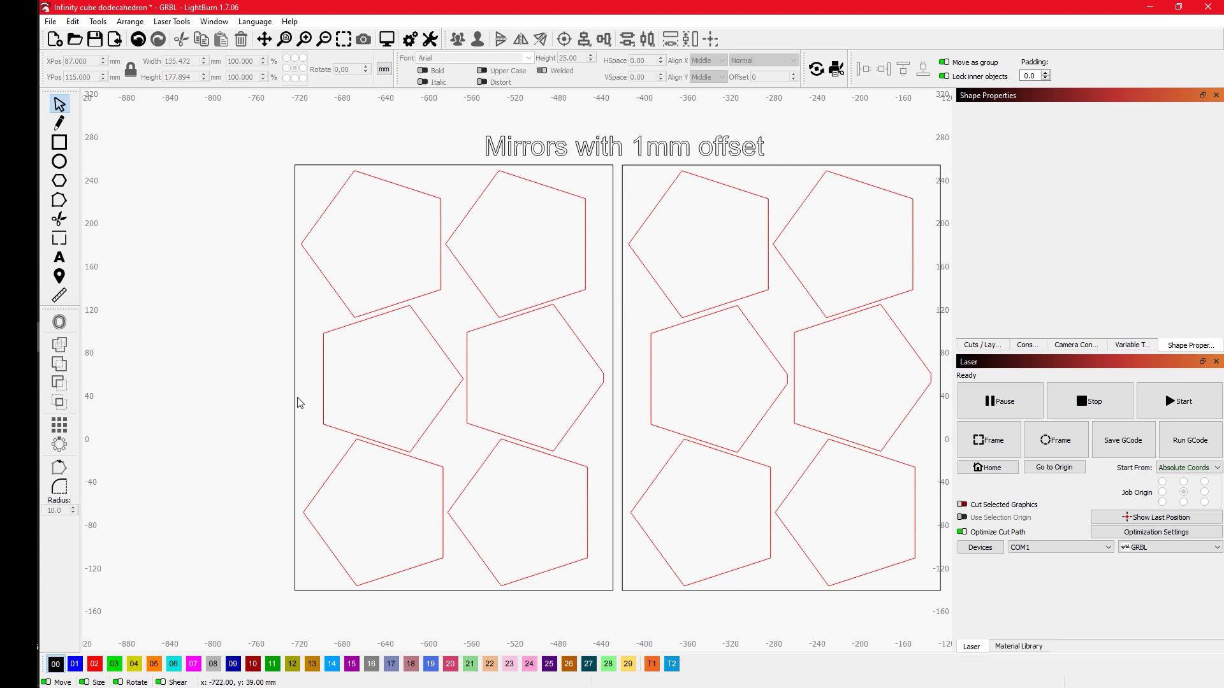
scroll(299, 403, down, 1)
scroll(585, 418, up, 1)
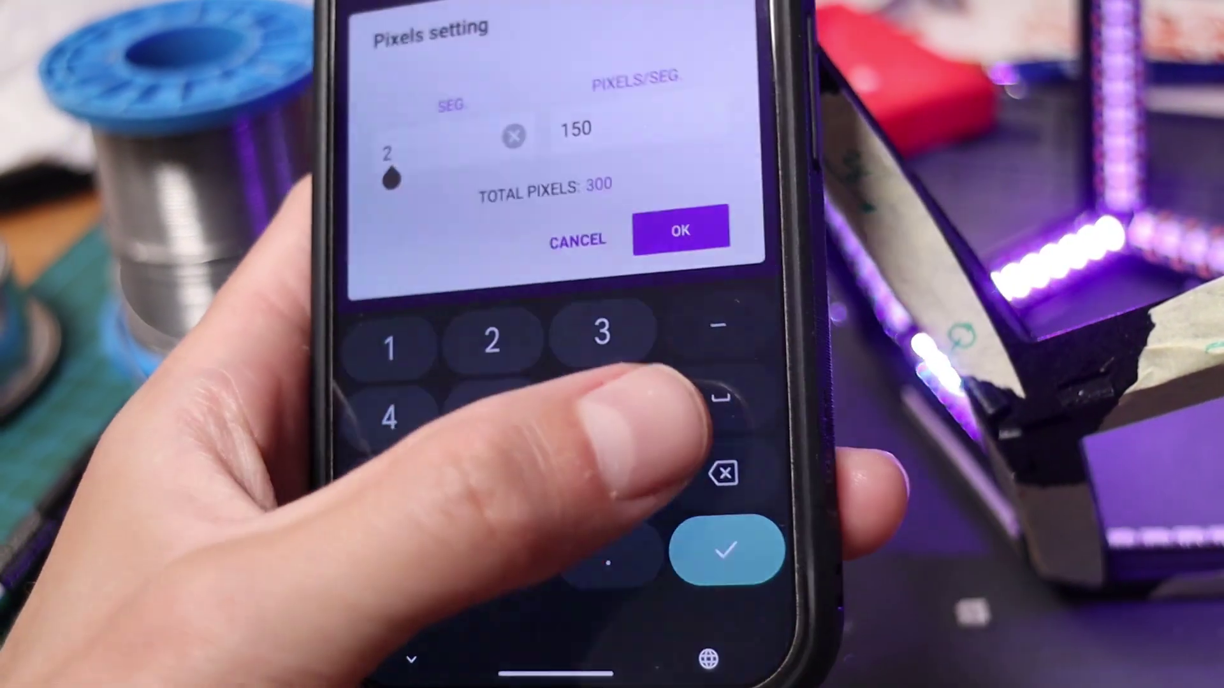
Step: Clear the old segment count so it can be replaced with 30 segments
key(BackSpace)
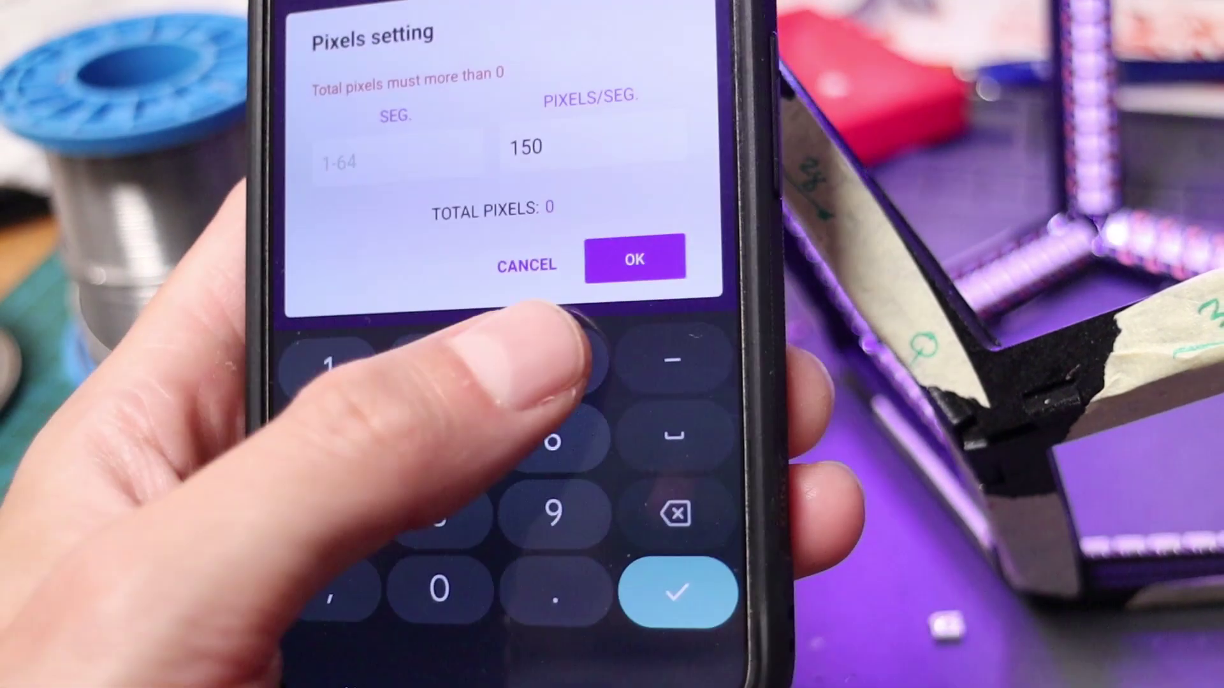
text(30)
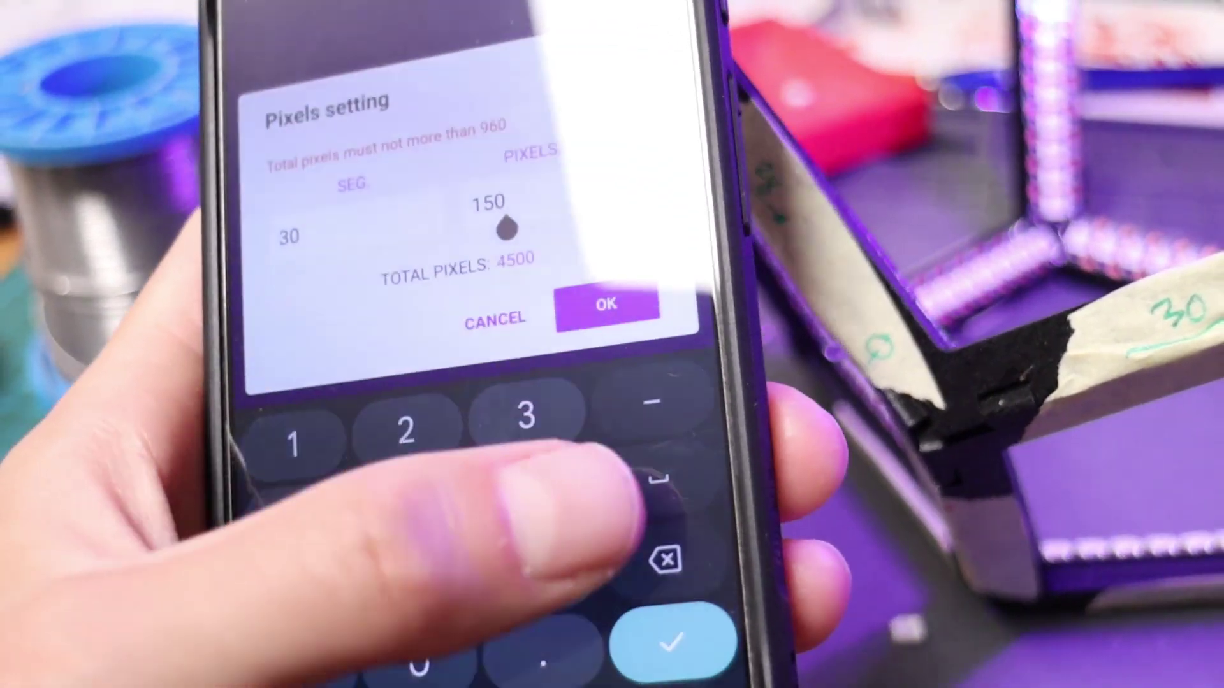
text(1)
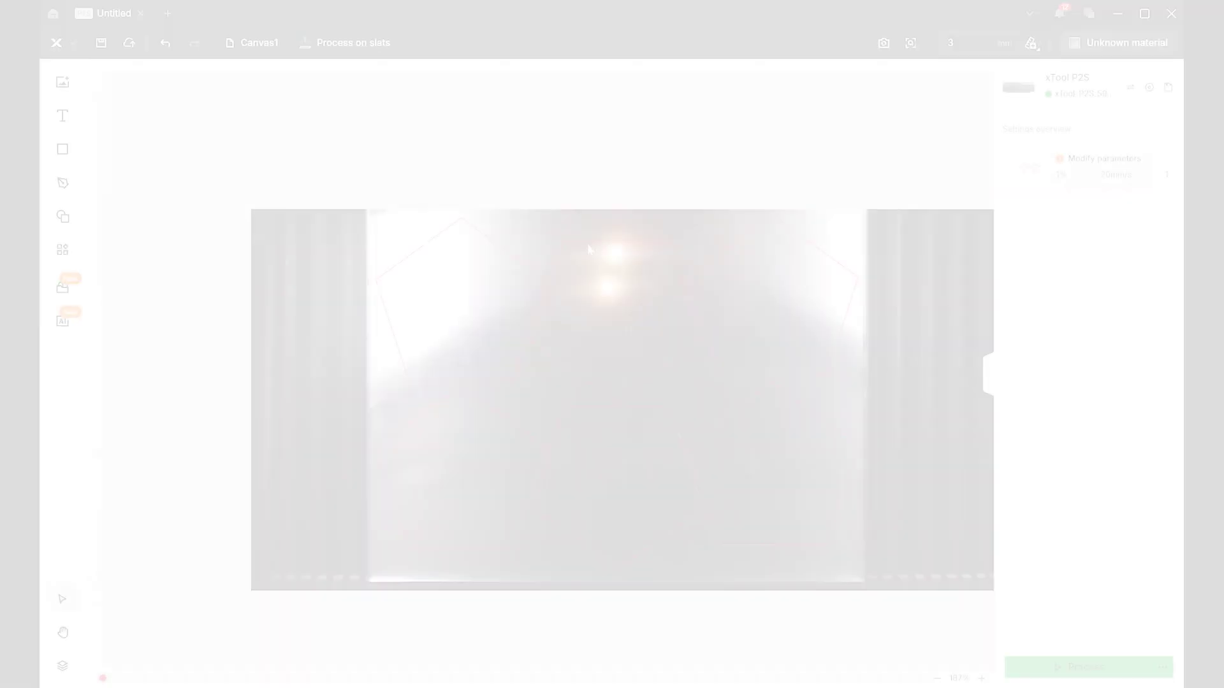
scroll(630, 363, up, 2)
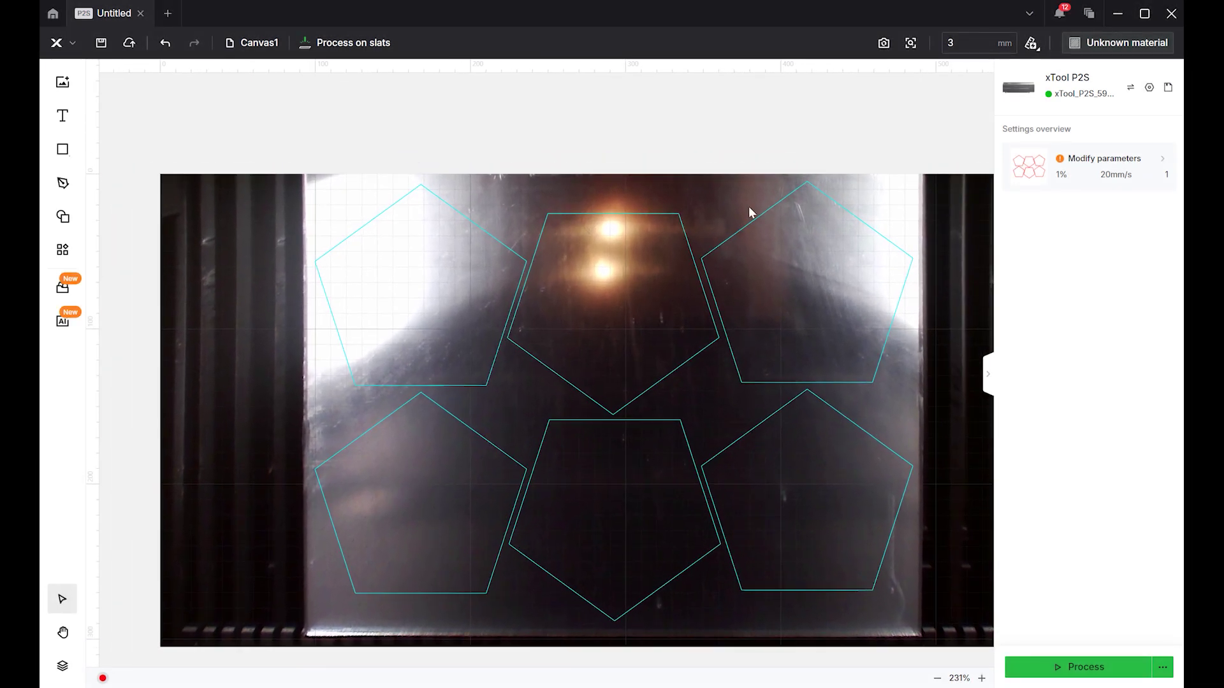
Step: Rephotograph chosen areas of the mirror sheet under the pentagon outlines with the camera
click(911, 42)
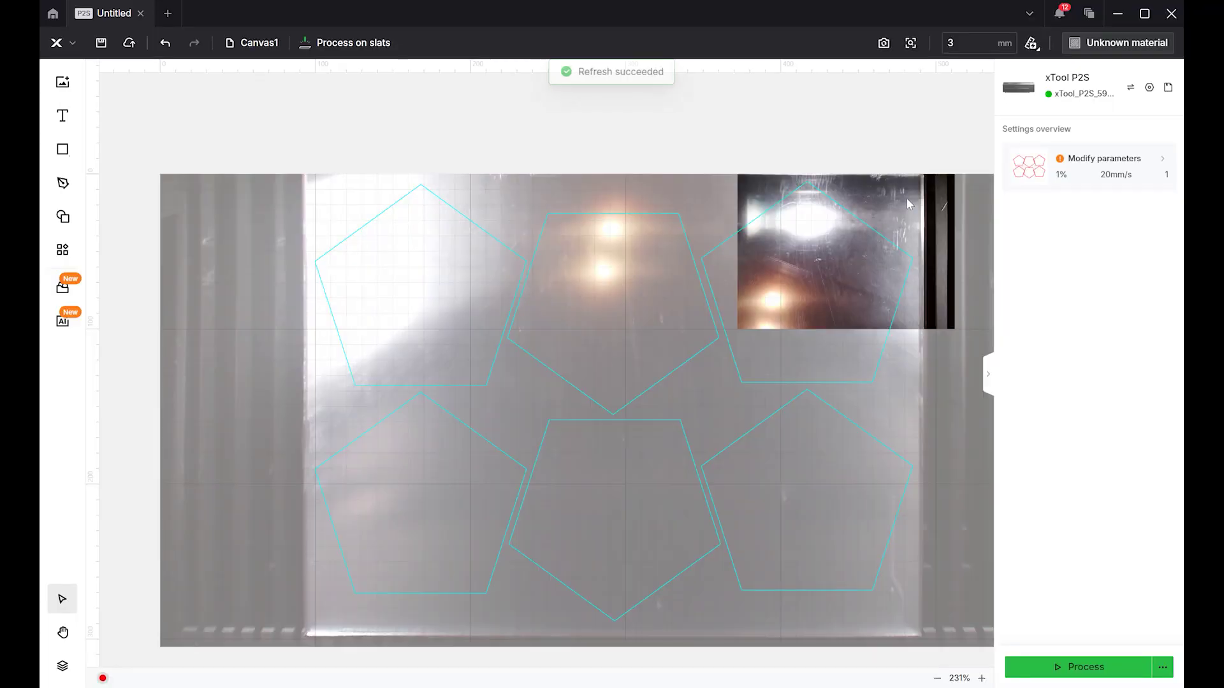
scroll(908, 204, up, 5)
scroll(909, 204, up, 2)
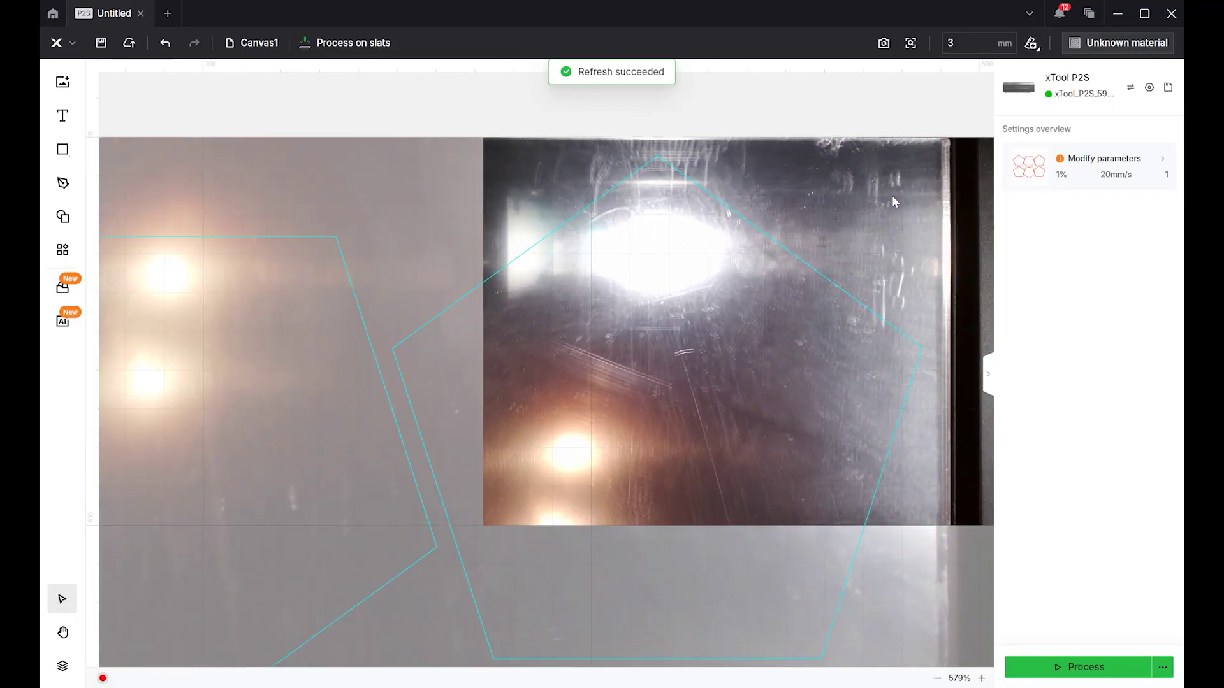
scroll(892, 195, down, 3)
scroll(892, 195, down, 3)
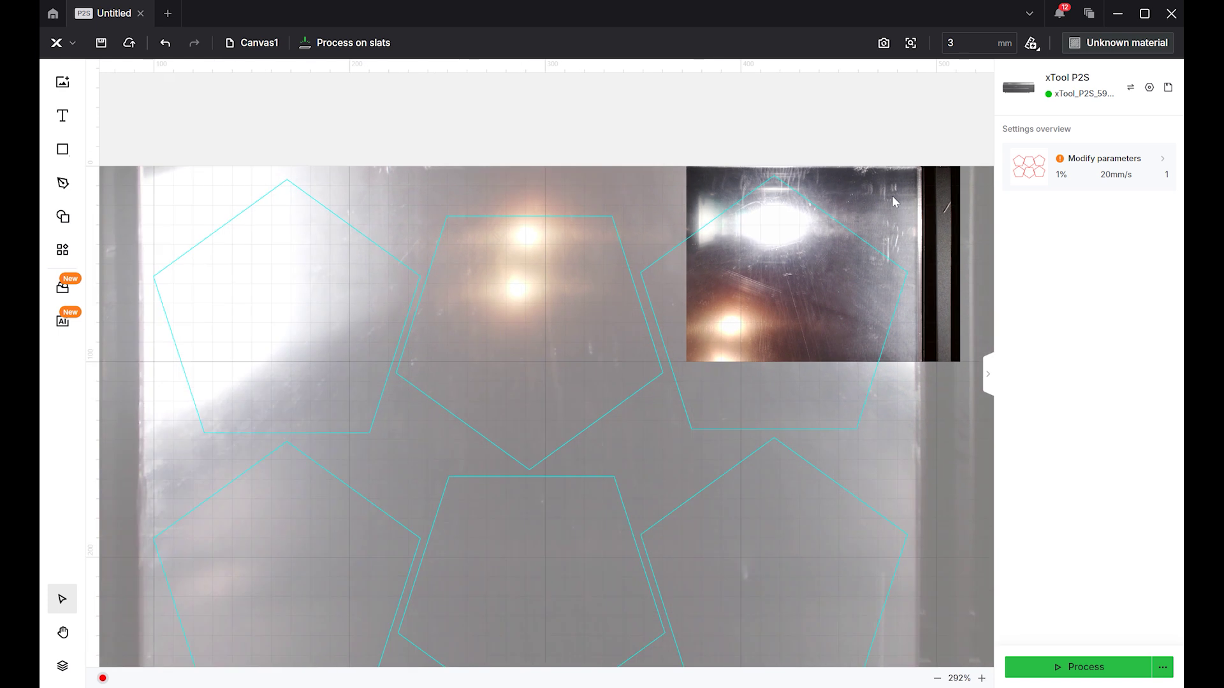
click(911, 42)
click(411, 407)
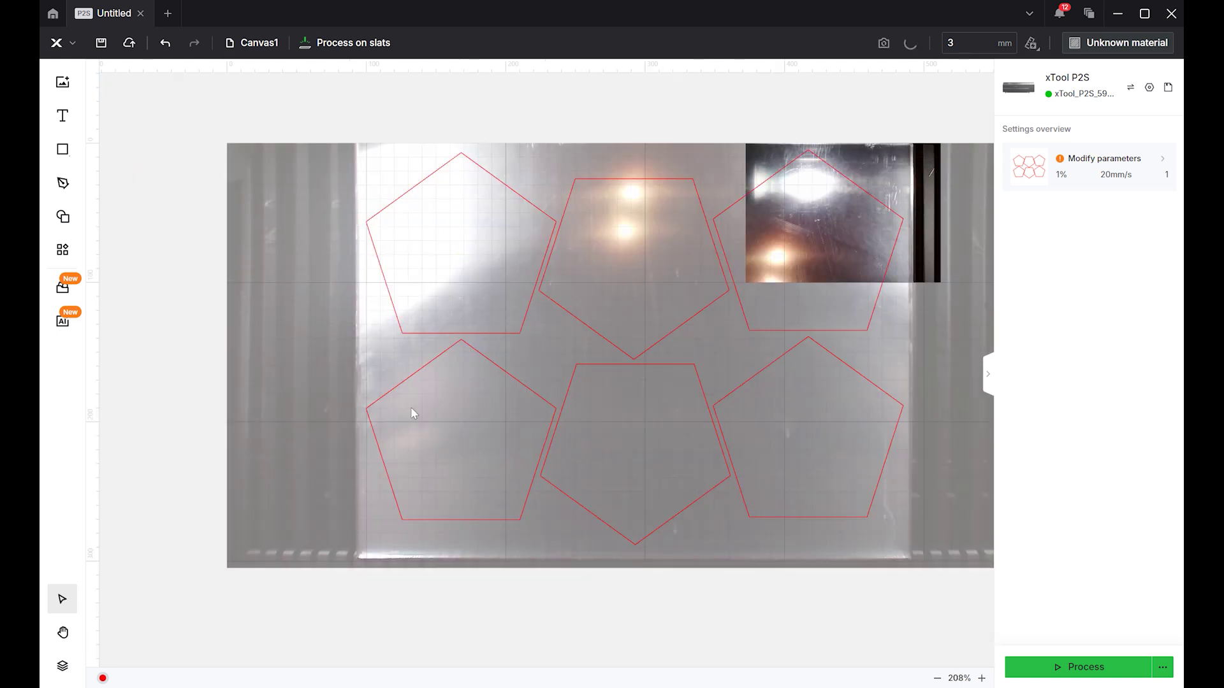
scroll(410, 407, up, 3)
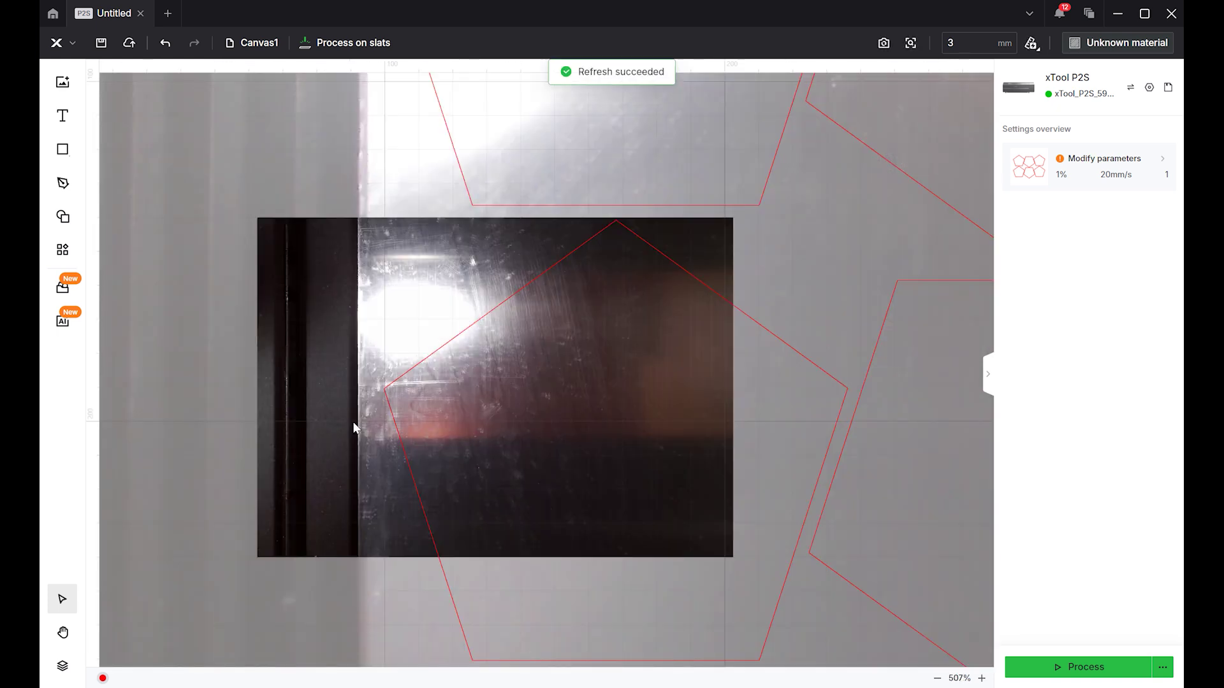
scroll(353, 422, down, 2)
scroll(353, 422, down, 2)
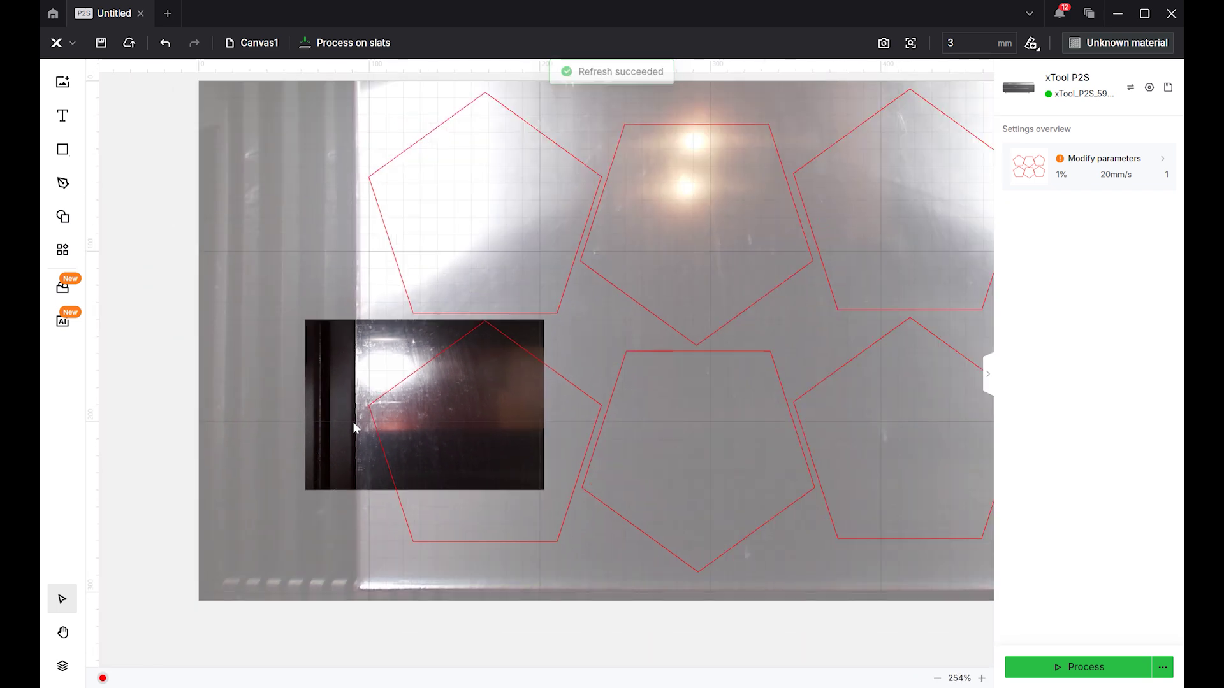